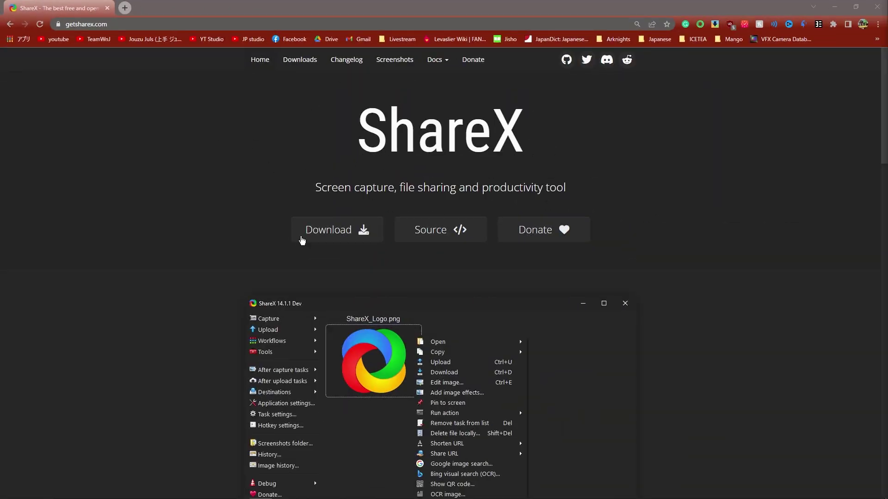
# Reveal the ShareX 14.1.0 Setup, Portable and Dev download options on the website.
pyautogui.click(326, 230)
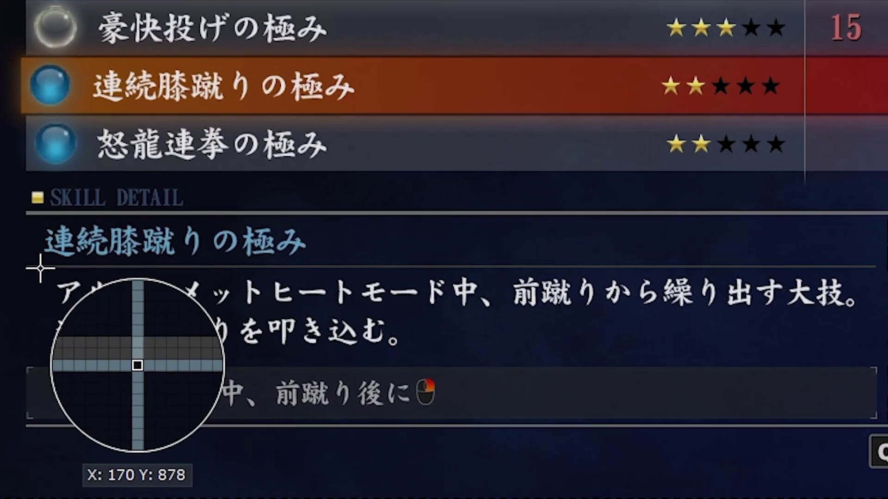
# OCR the Japanese skill description on the game screen.
pyautogui.moveTo(77, 404); pyautogui.dragTo(395, 443)
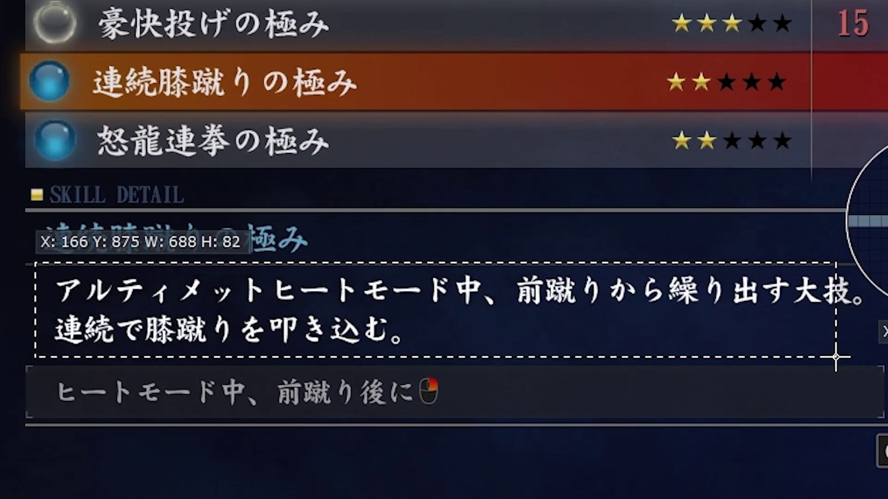
pyautogui.moveTo(878, 363); pyautogui.dragTo(879, 364)
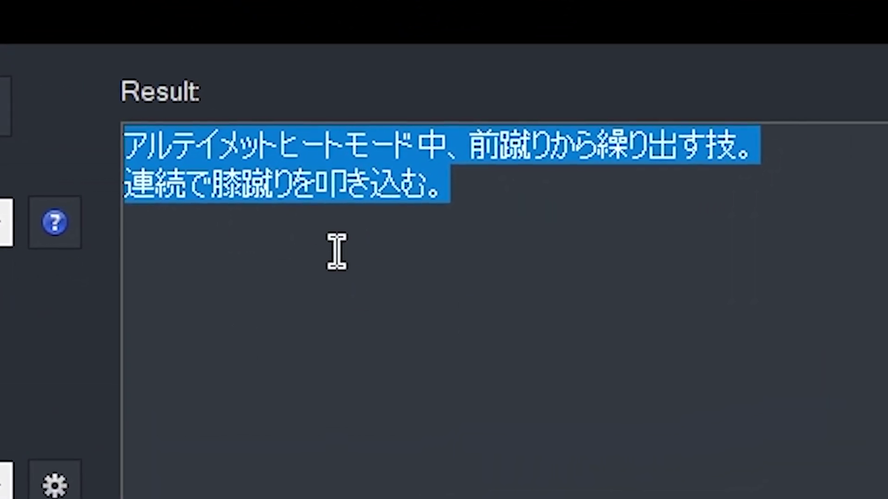
pyautogui.click(447, 184)
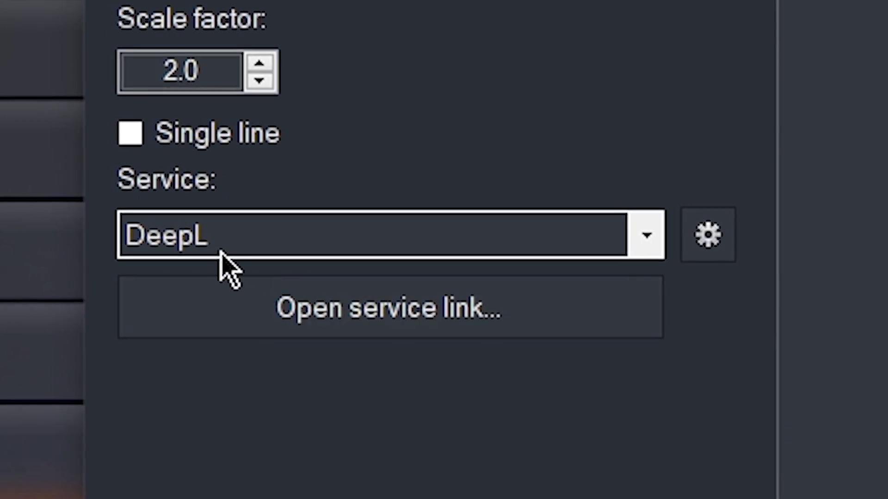
# Keep DeepL as the translation service and open the recognised text in DeepL.
pyautogui.click(241, 238)
pyautogui.click(233, 227)
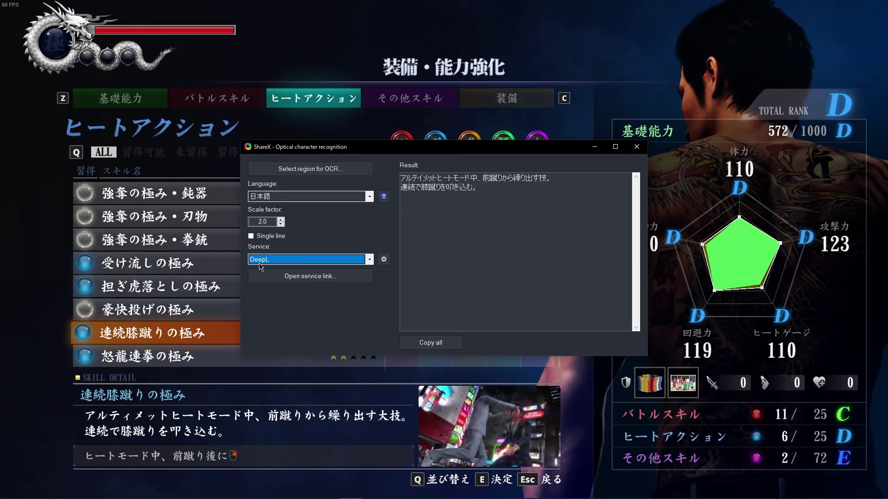
pyautogui.click(279, 277)
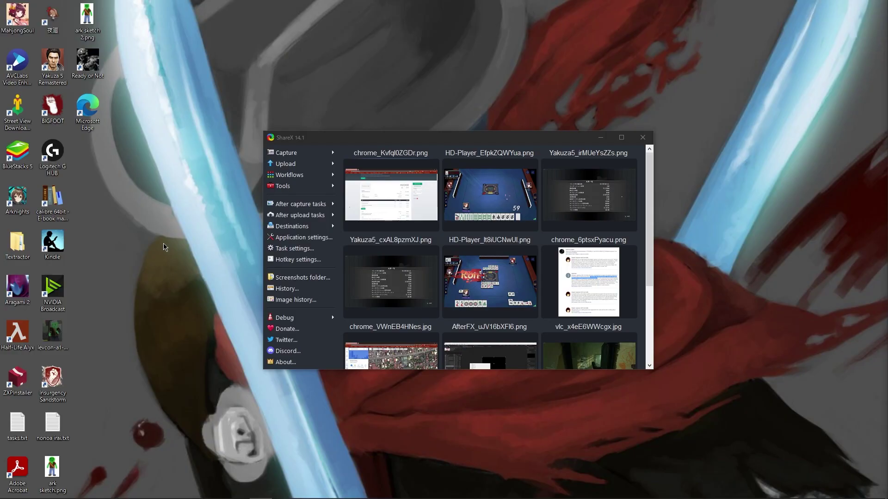
# Bring the ShareX main window to the front through a system search for 'share'.
pyautogui.moveTo(374, 141); pyautogui.dragTo(359, 148)
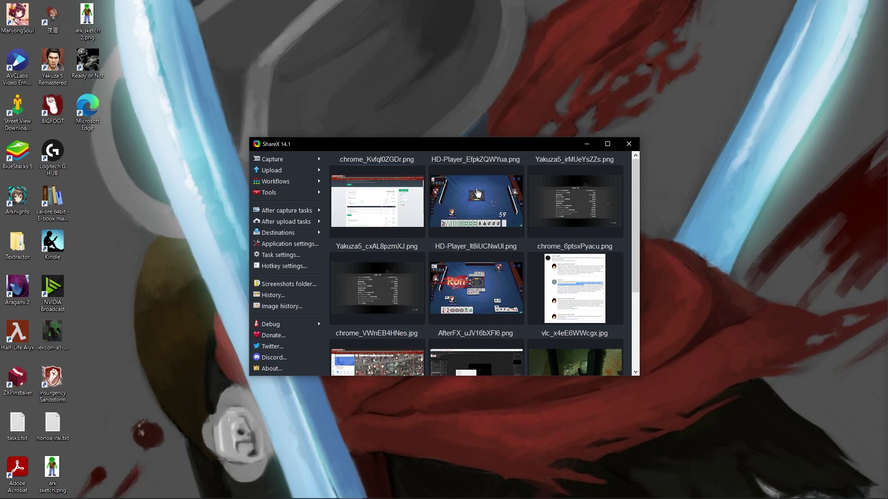
pyautogui.press('super')
pyautogui.write('s')
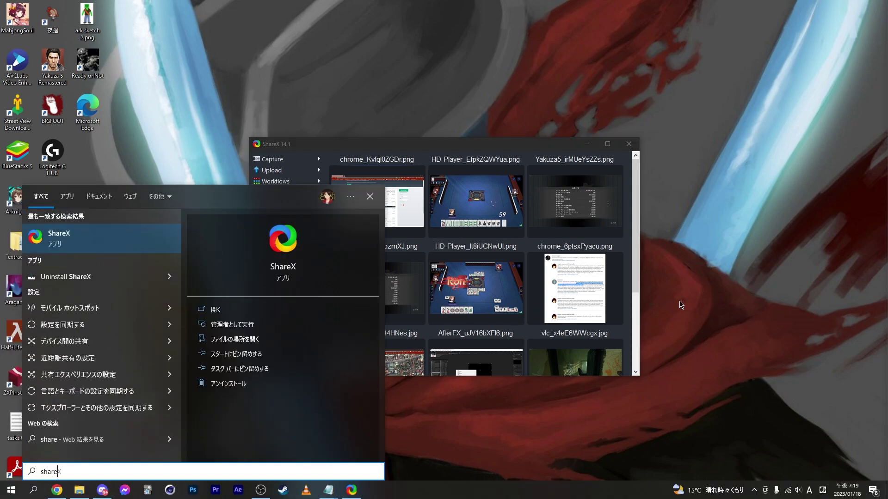
pyautogui.write('hare')
pyautogui.press('Return')
pyautogui.moveTo(423, 140); pyautogui.dragTo(443, 124)
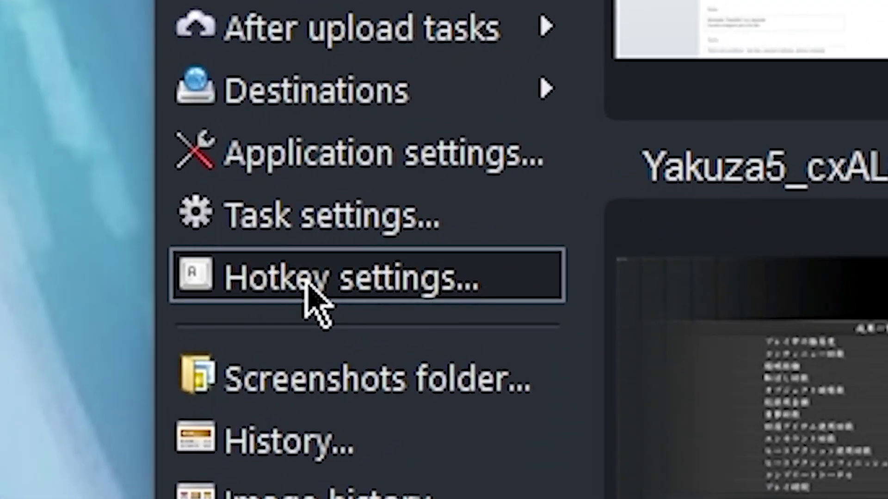
# Add a new hotkey entry whose task is Tools > OCR.
pyautogui.click(308, 285)
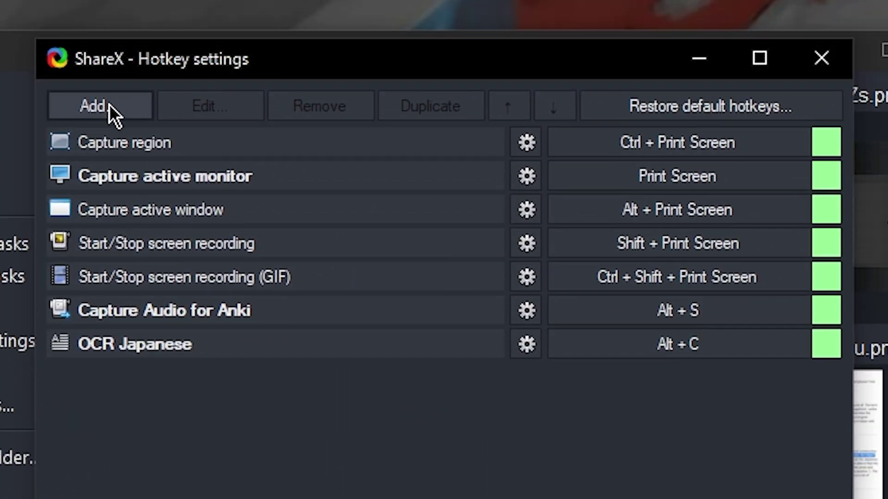
pyautogui.click(109, 105)
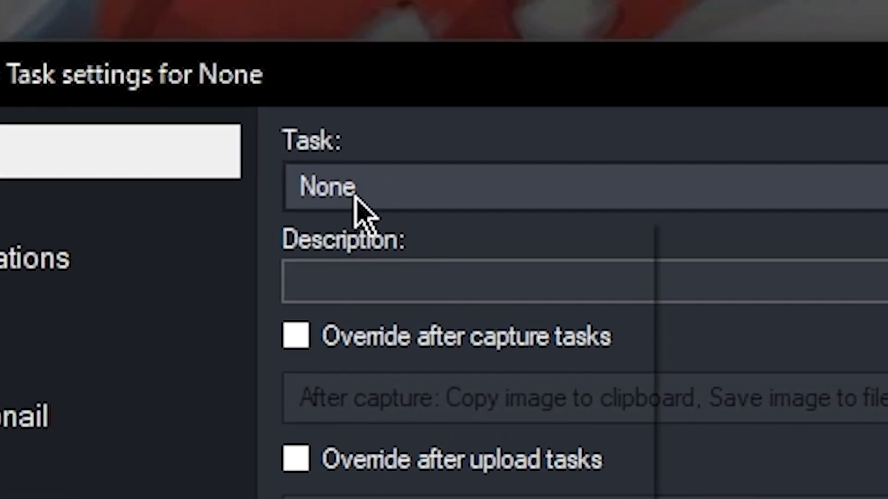
pyautogui.click(311, 119)
pyautogui.moveTo(396, 365)
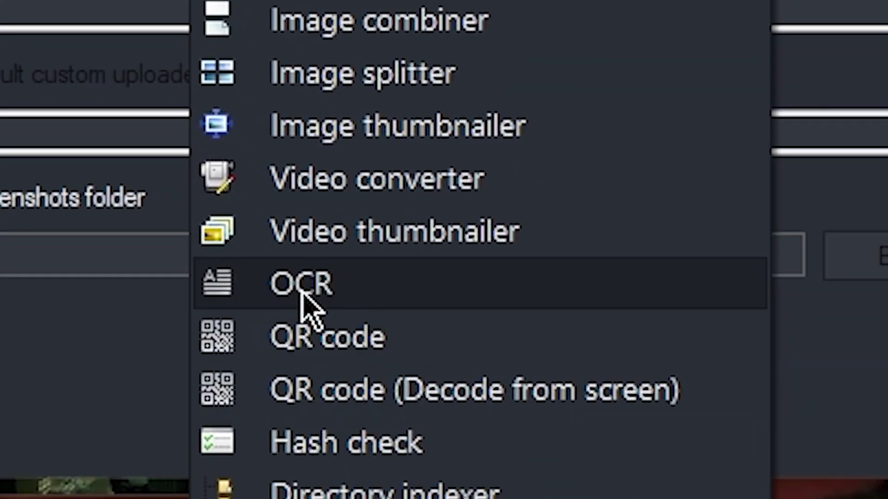
pyautogui.click(301, 293)
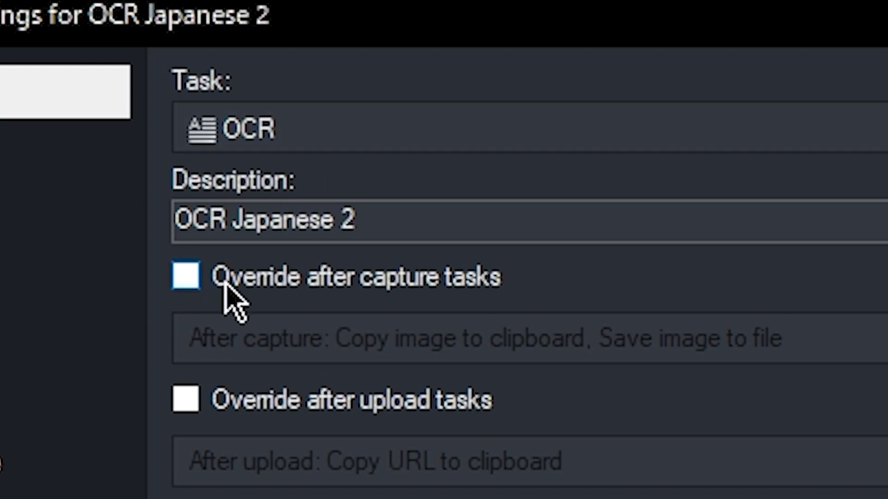
# Override after-capture tasks, unticking Copy image to clipboard and Save image to file.
pyautogui.click(331, 347)
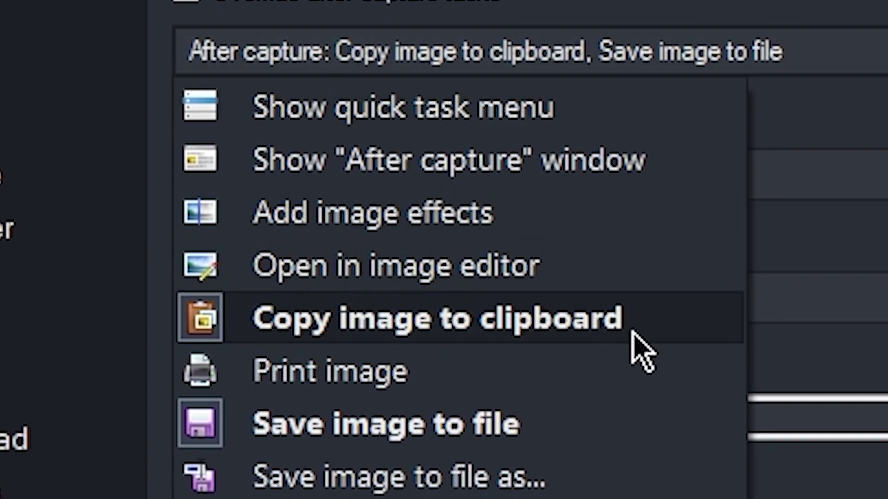
pyautogui.click(338, 324)
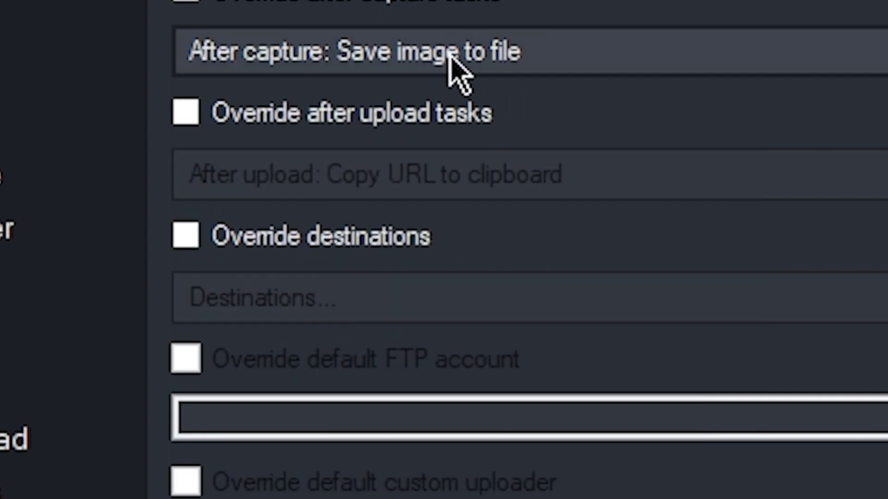
pyautogui.click(452, 69)
pyautogui.click(363, 434)
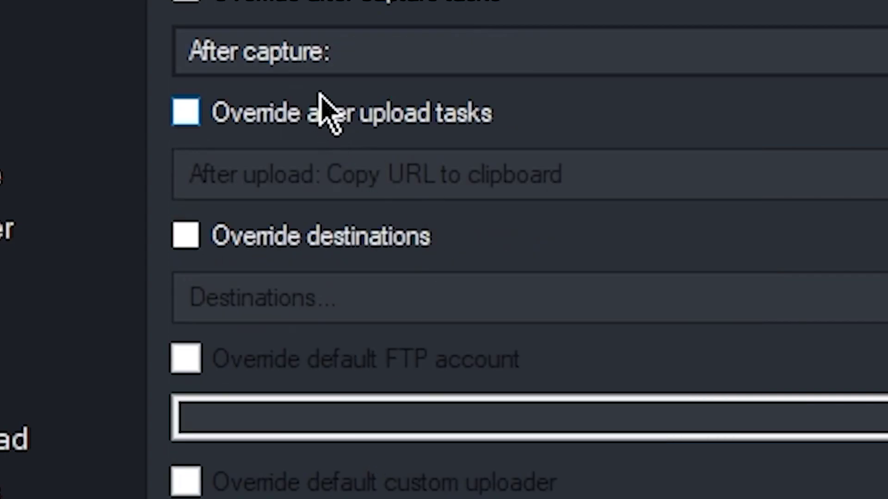
pyautogui.click(433, 51)
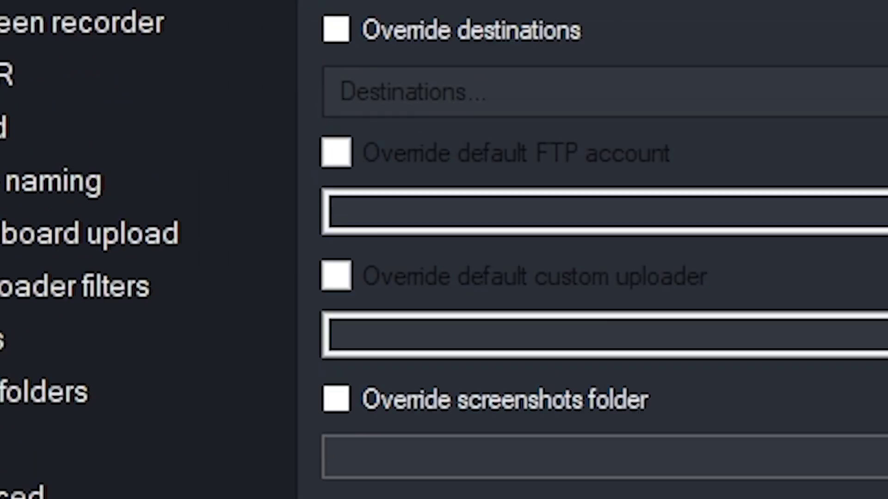
pyautogui.click(44, 217)
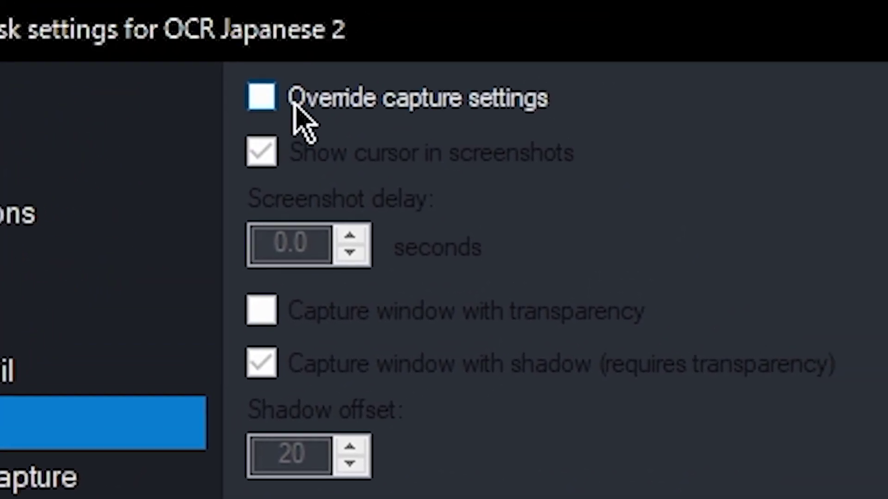
# Enable Override capture settings for OCR Japanese 2 and begin setting its key combination.
pyautogui.click(303, 98)
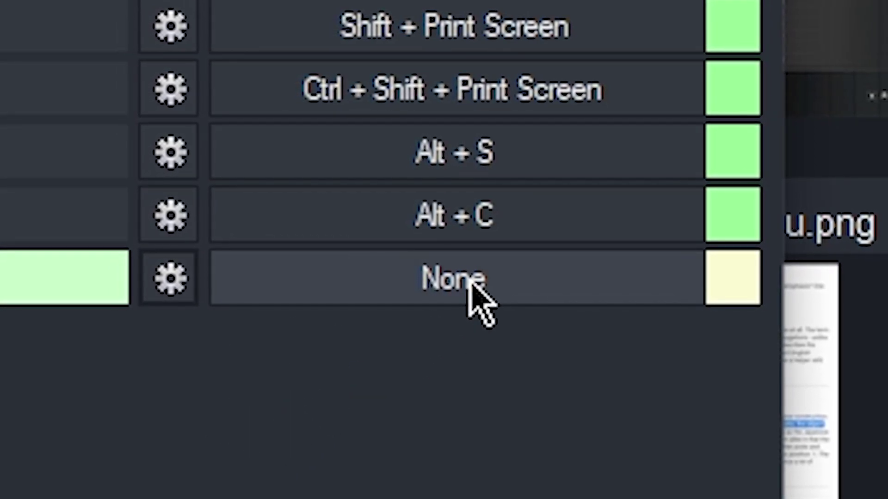
pyautogui.click(468, 283)
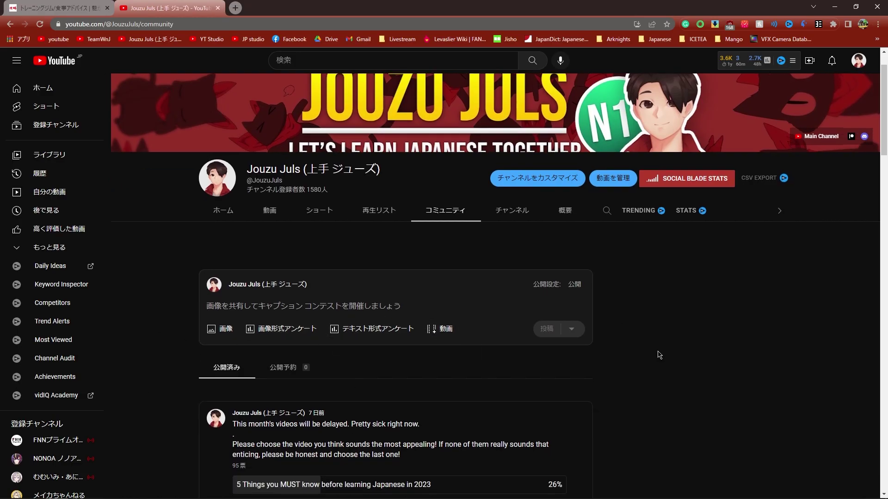
# OCR the Japanese placeholder line on the YouTube post and choose DeepL as translation service.
pyautogui.press('Print')
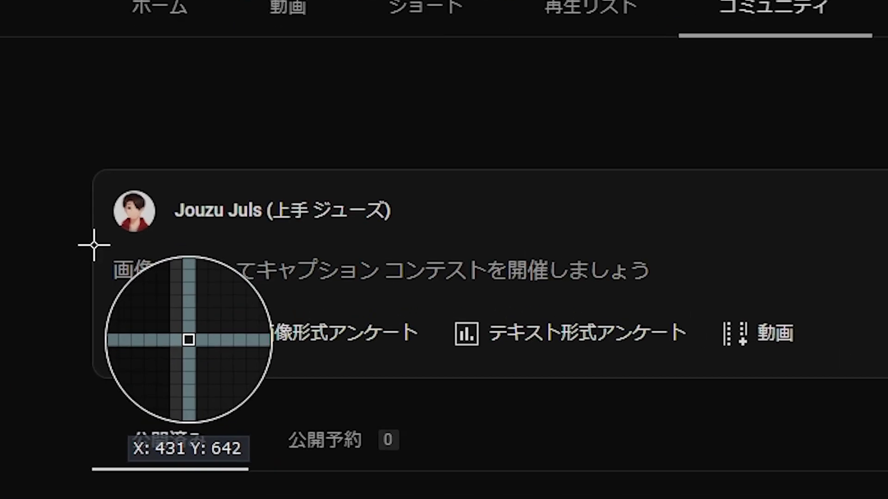
pyautogui.moveTo(200, 297); pyautogui.dragTo(405, 313)
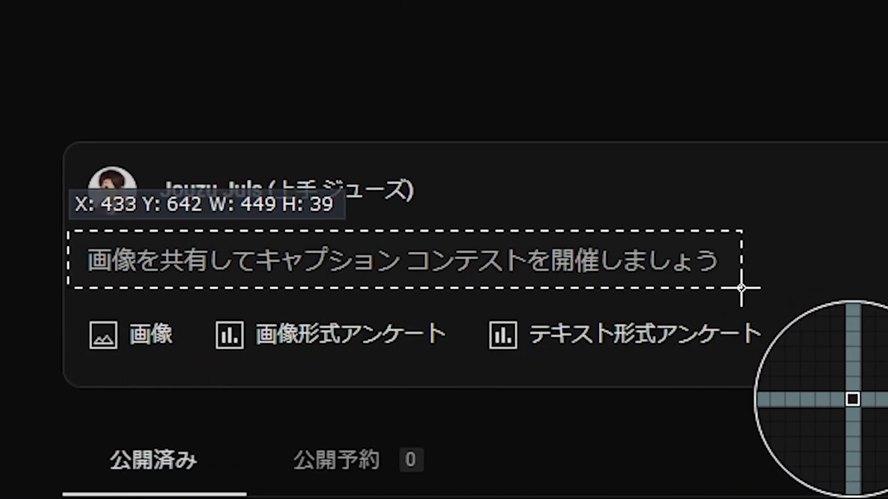
pyautogui.moveTo(742, 288); pyautogui.dragTo(742, 287)
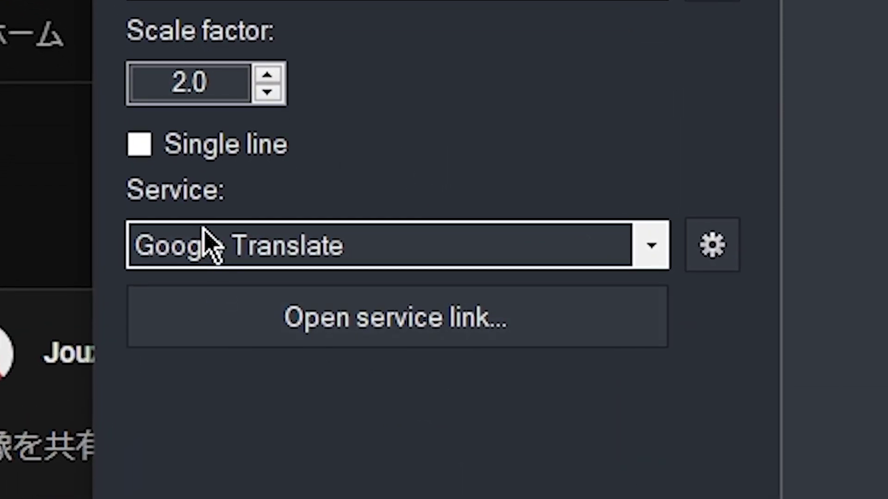
pyautogui.click(294, 261)
pyautogui.click(197, 442)
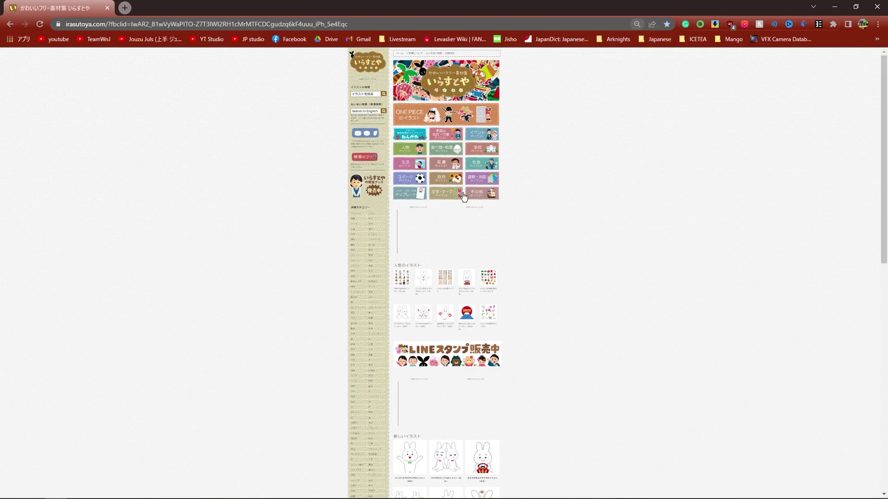
# Run an OCR capture on the illustration web page, then close the OCR result window.
pyautogui.press('ctrl+Print')
pyautogui.moveTo(485, 212); pyautogui.dragTo(484, 212)
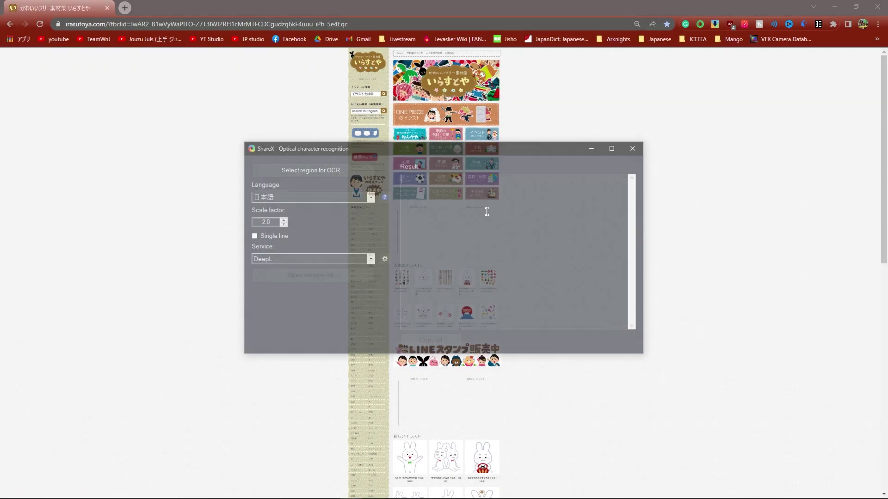
pyautogui.click(630, 148)
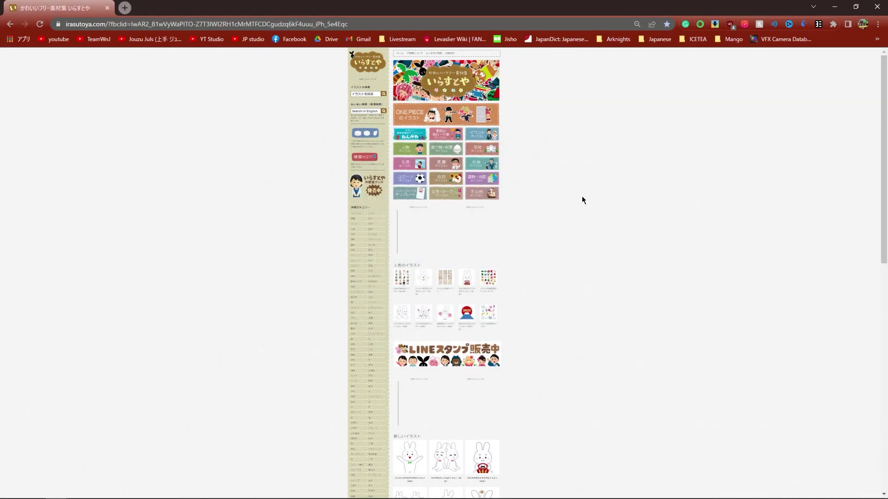
pyautogui.scroll(8, 482, 232)
pyautogui.scroll(-5, 594, 347)
pyautogui.scroll(4, 674, 185)
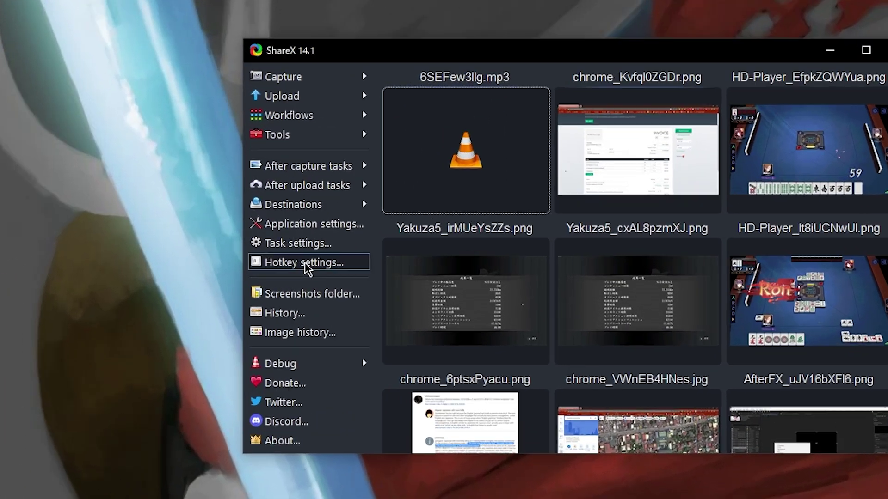
# Add a new hotkey whose task is Screen record > active window region.
pyautogui.click(288, 265)
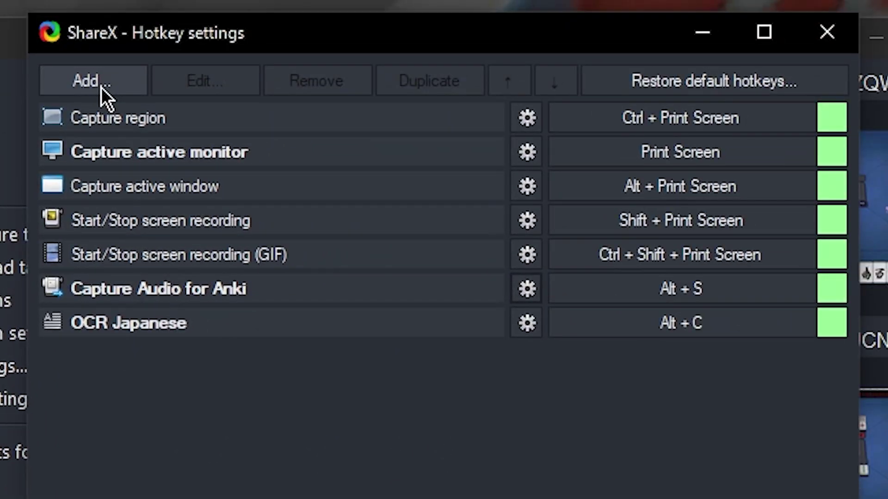
pyautogui.click(152, 60)
pyautogui.click(753, 188)
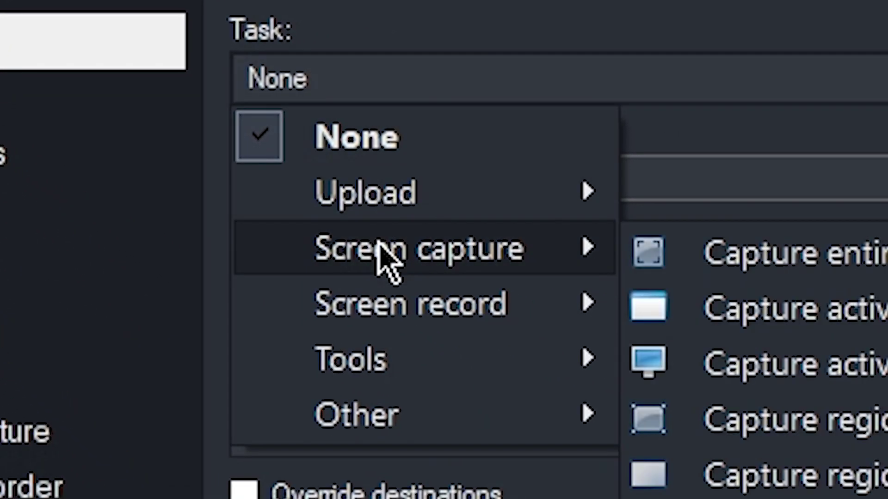
pyautogui.moveTo(410, 296)
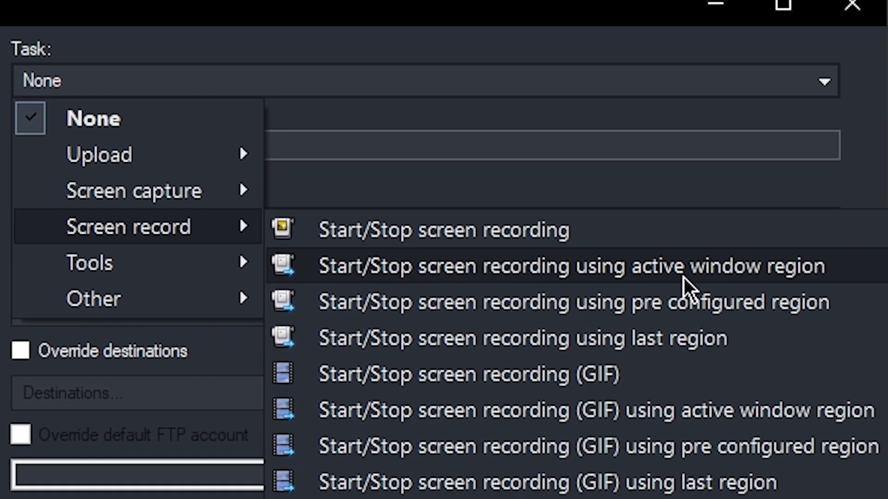
pyautogui.click(786, 284)
# Describe it as 'Audio Record for Anki 2' and override after-capture tasks and capture settings.
pyautogui.click(227, 150)
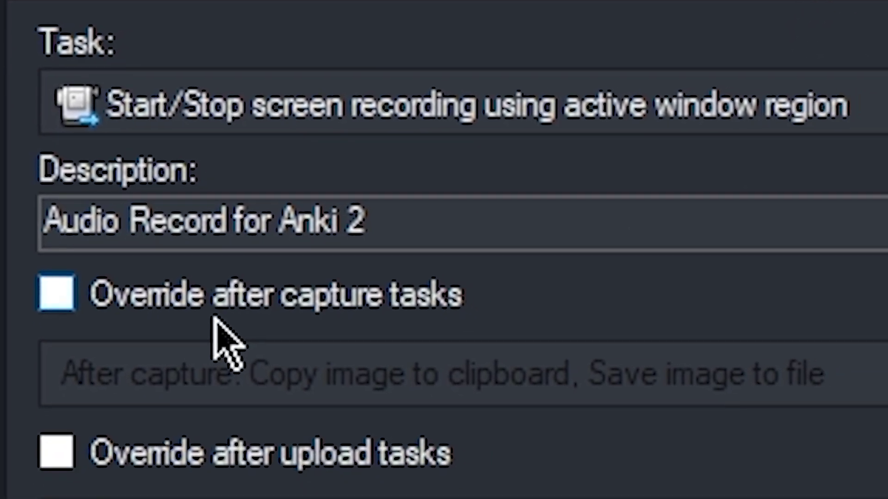
pyautogui.click(120, 335)
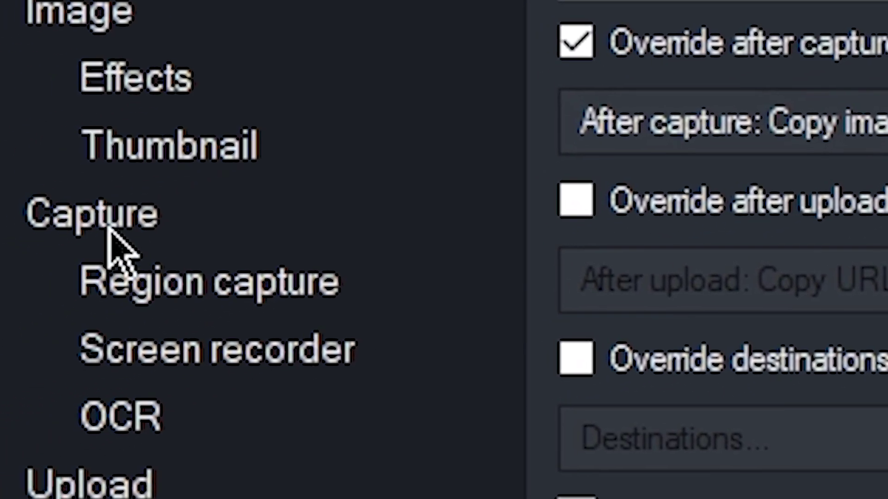
pyautogui.click(113, 247)
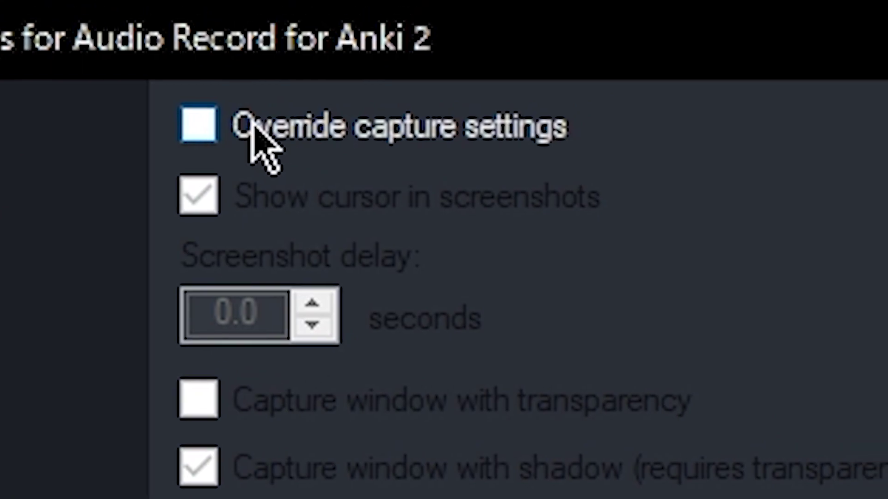
pyautogui.click(296, 125)
# Set Video source to None, Audio source to virtual-audio-capturer and Audio codec to MP3.
pyautogui.click(153, 278)
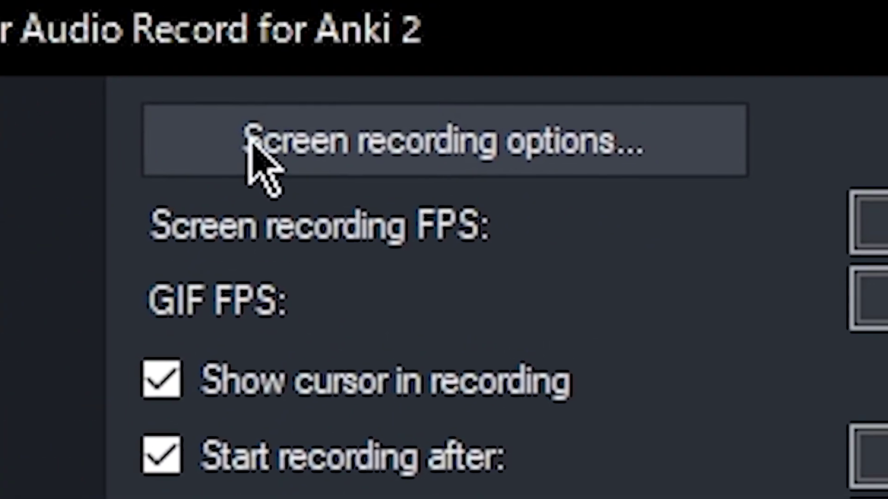
pyautogui.click(476, 120)
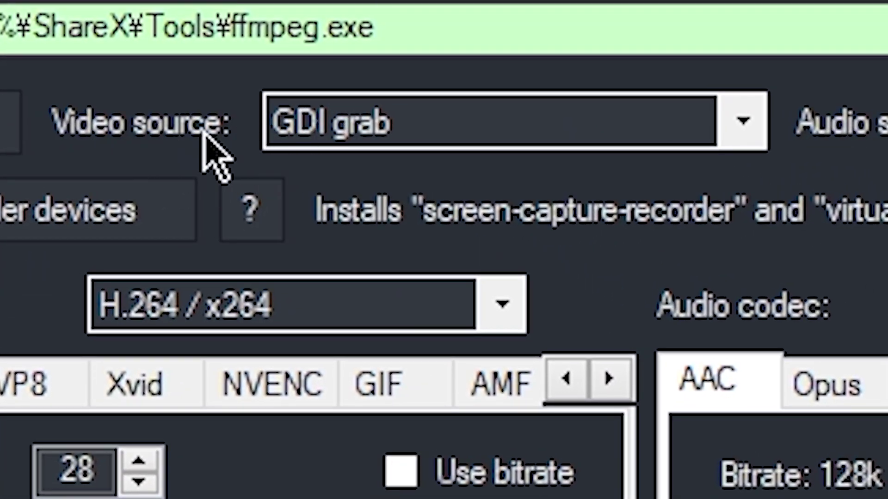
pyautogui.click(723, 132)
pyautogui.click(386, 171)
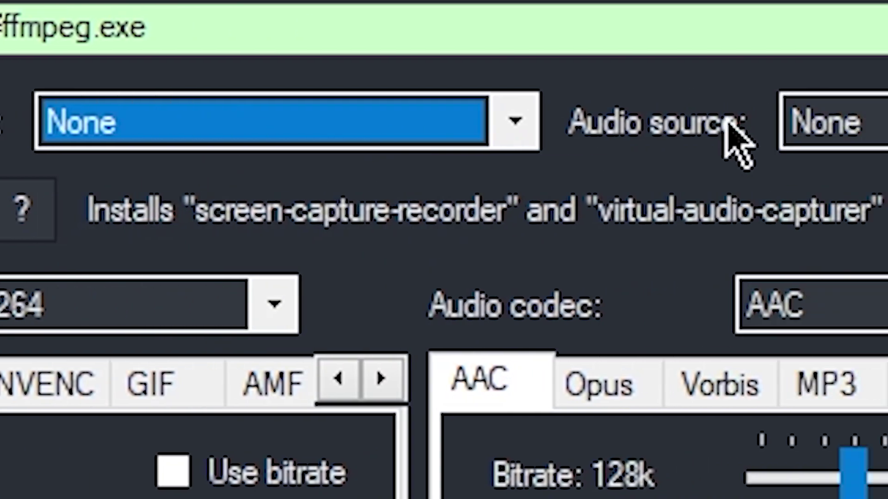
pyautogui.click(568, 133)
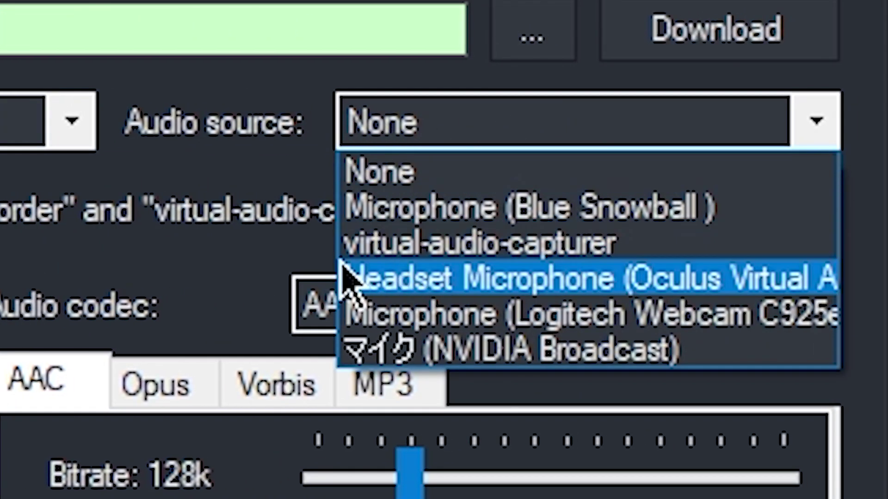
pyautogui.click(497, 247)
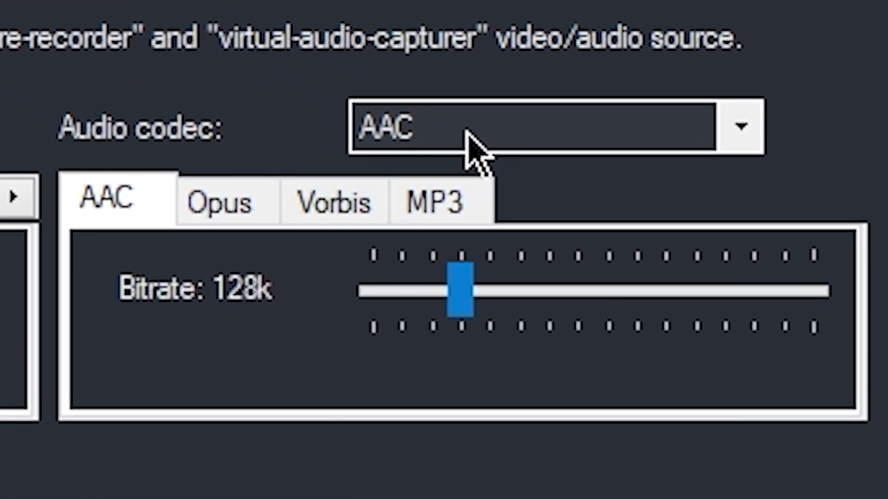
pyautogui.click(466, 132)
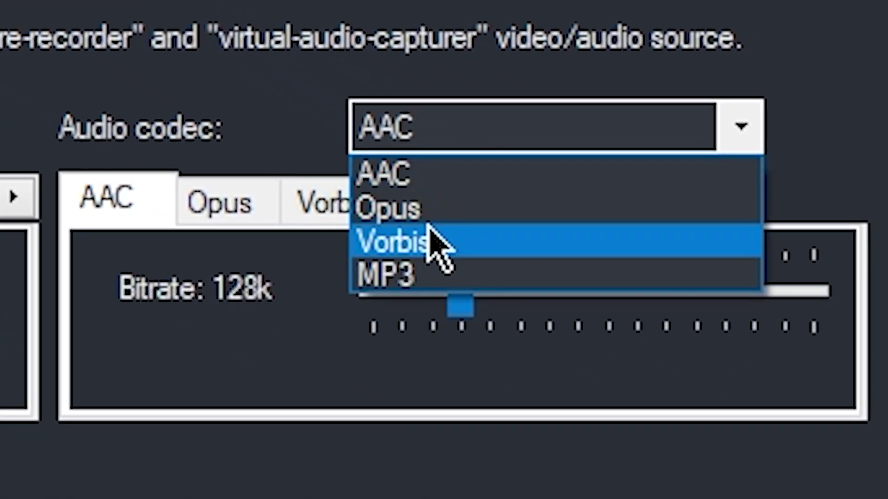
pyautogui.click(401, 275)
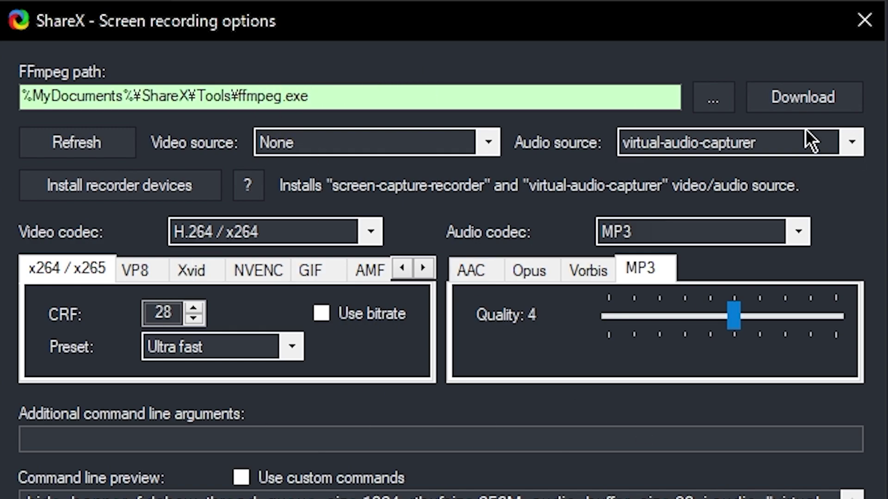
# Close the recording and task settings, then assign Alt+Q to Audio Record for Anki 2.
pyautogui.click(865, 24)
pyautogui.click(860, 16)
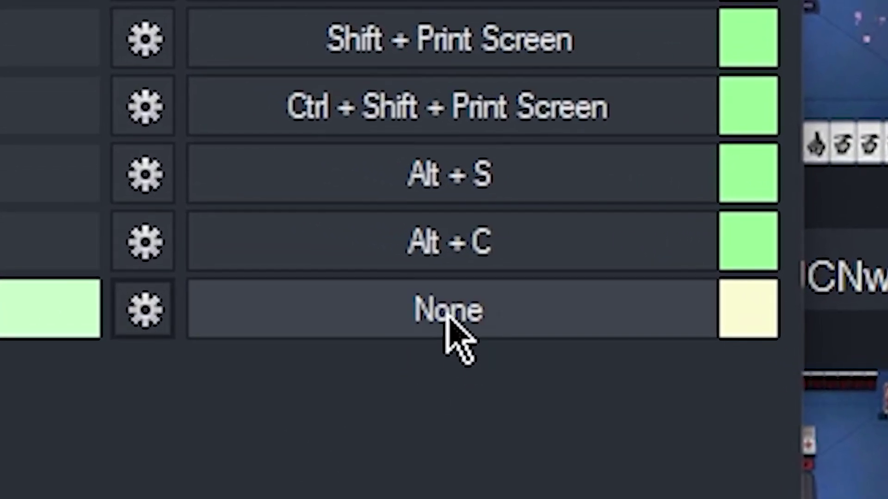
pyautogui.click(447, 317)
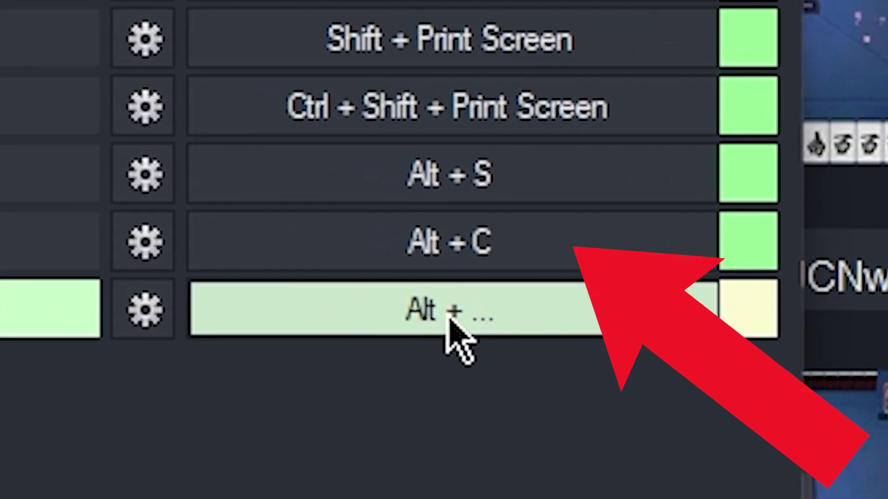
pyautogui.hotkey('alt', 'q')
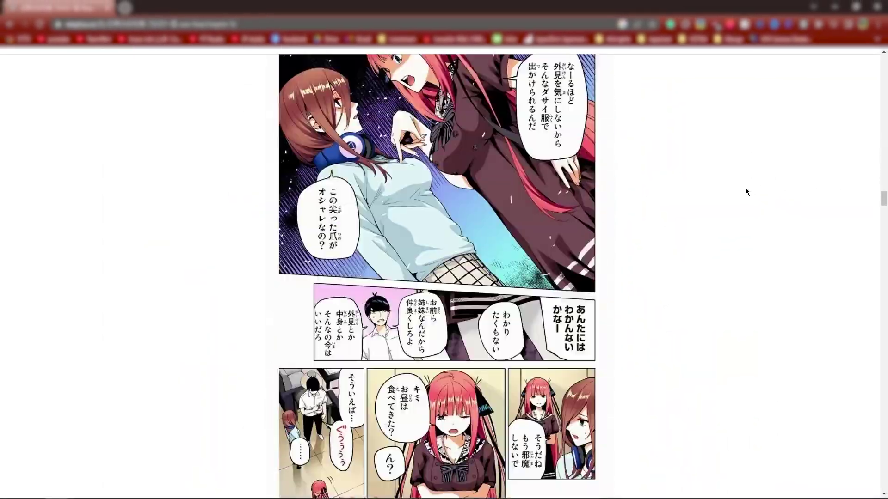